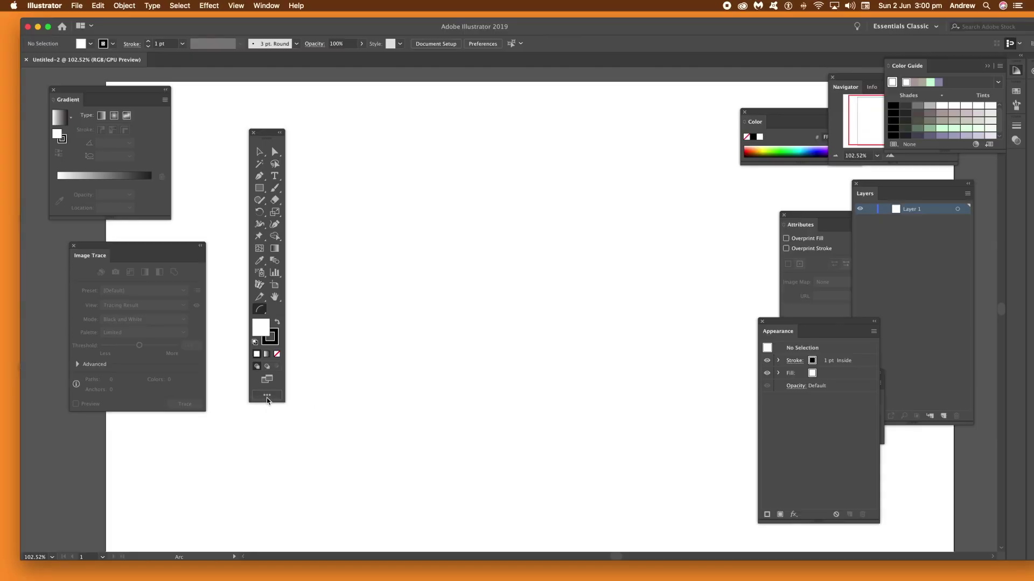
# Open the All Tools drawer, toggle Fill/Stroke off and on, add Draw Mode, and hide Screen Mode
pyautogui.click(267, 397)
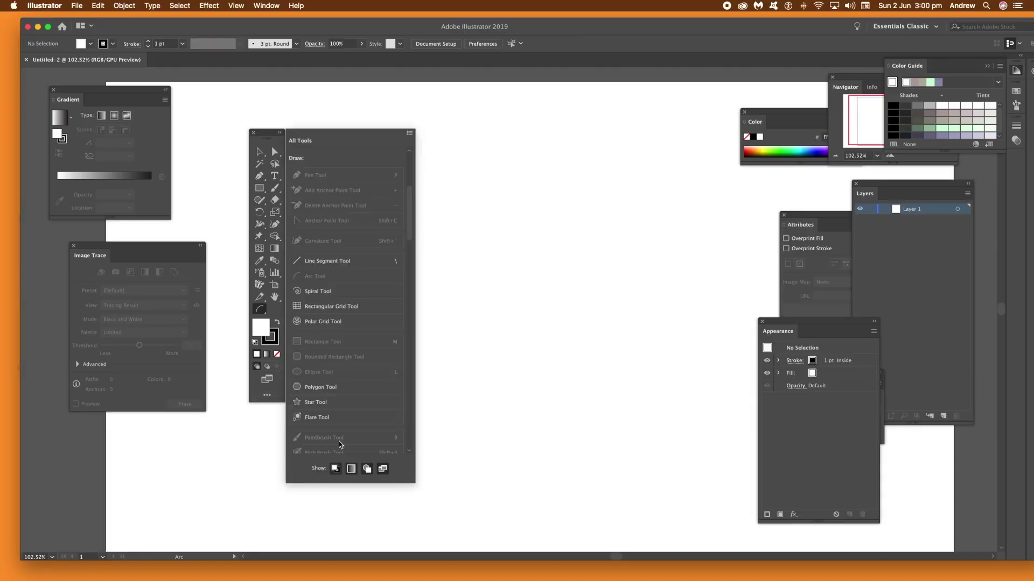
pyautogui.click(335, 469)
pyautogui.click(335, 470)
pyautogui.click(368, 470)
pyautogui.click(383, 470)
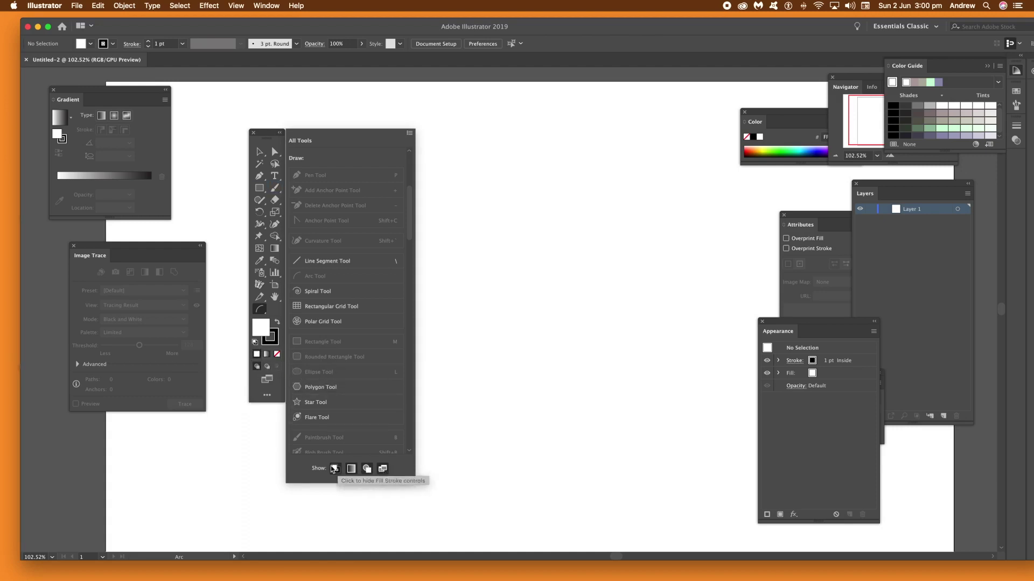
# Hide then restore the Fill/Stroke, Color, Draw Mode and Screen Mode controls, then expand the type tools group
pyautogui.click(336, 468)
pyautogui.click(351, 468)
pyautogui.click(367, 470)
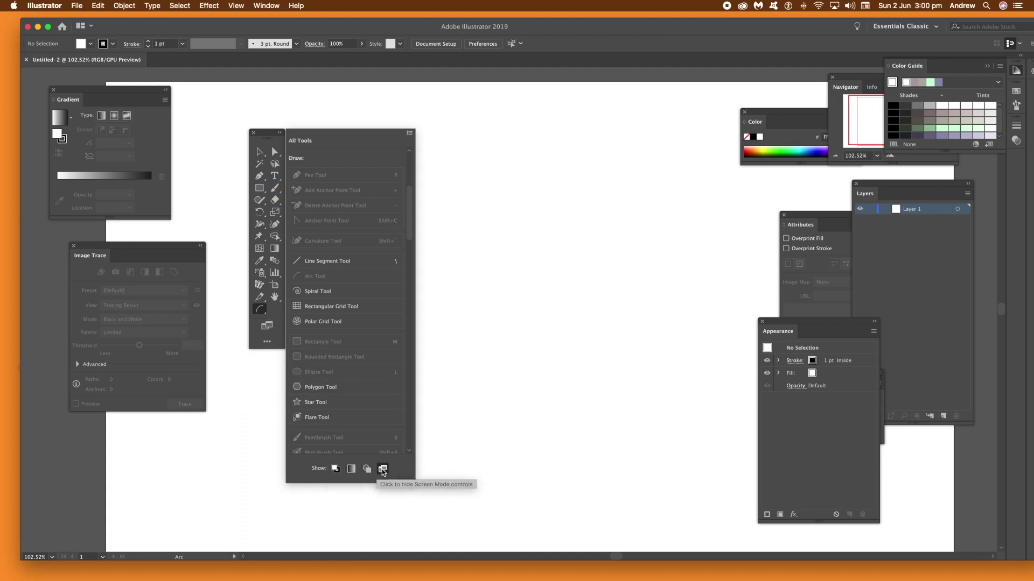
pyautogui.click(335, 468)
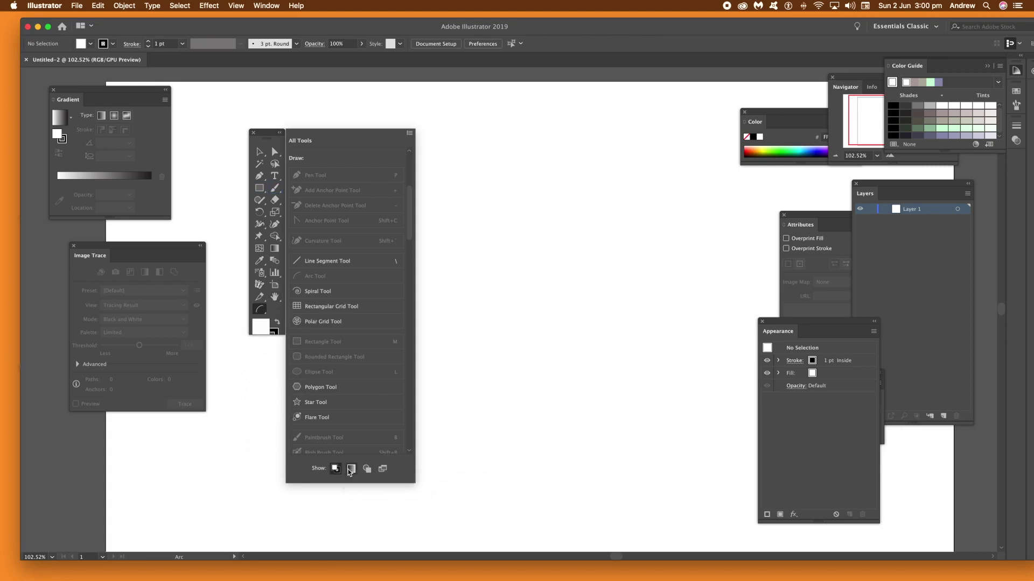
pyautogui.click(351, 468)
pyautogui.click(367, 470)
pyautogui.click(381, 469)
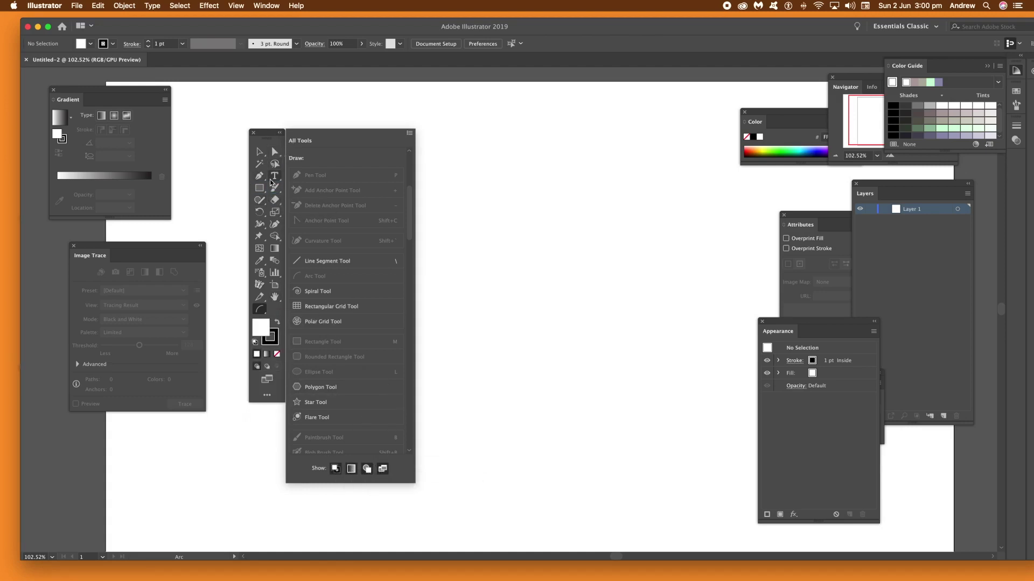
pyautogui.click(275, 176)
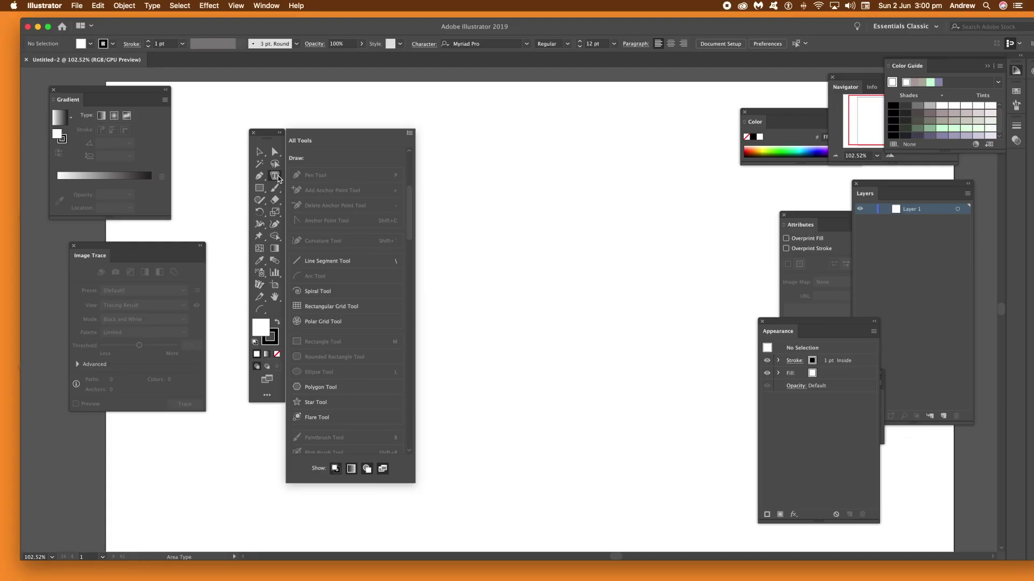
# Add Touch Type Tool to the toolbar as its own tool, then drag the whole Type Tool group in
pyautogui.click(333, 237)
pyautogui.scroll(2, 411, 187)
pyautogui.moveTo(411, 187); pyautogui.dragTo(423, 333)
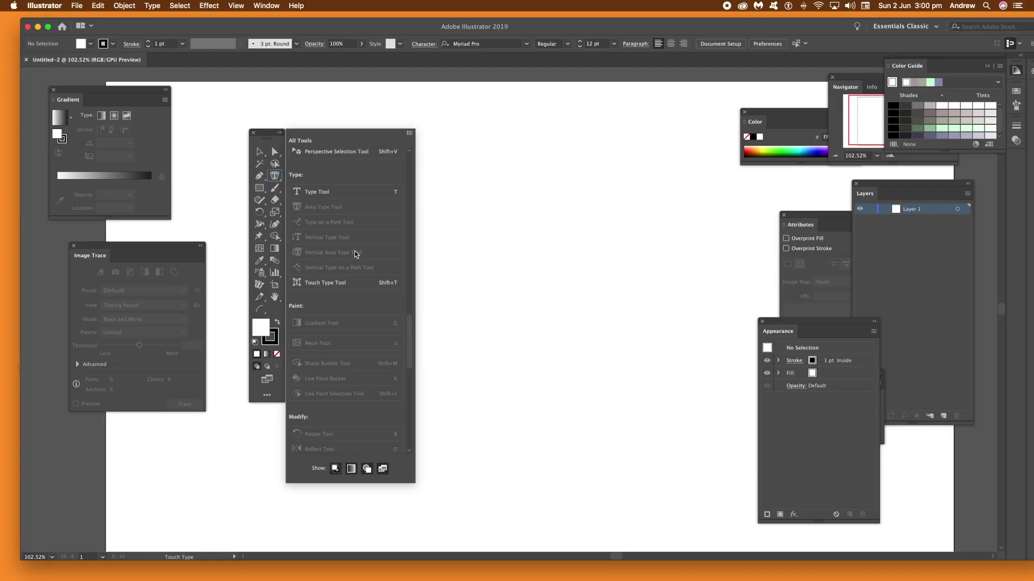
pyautogui.click(318, 283)
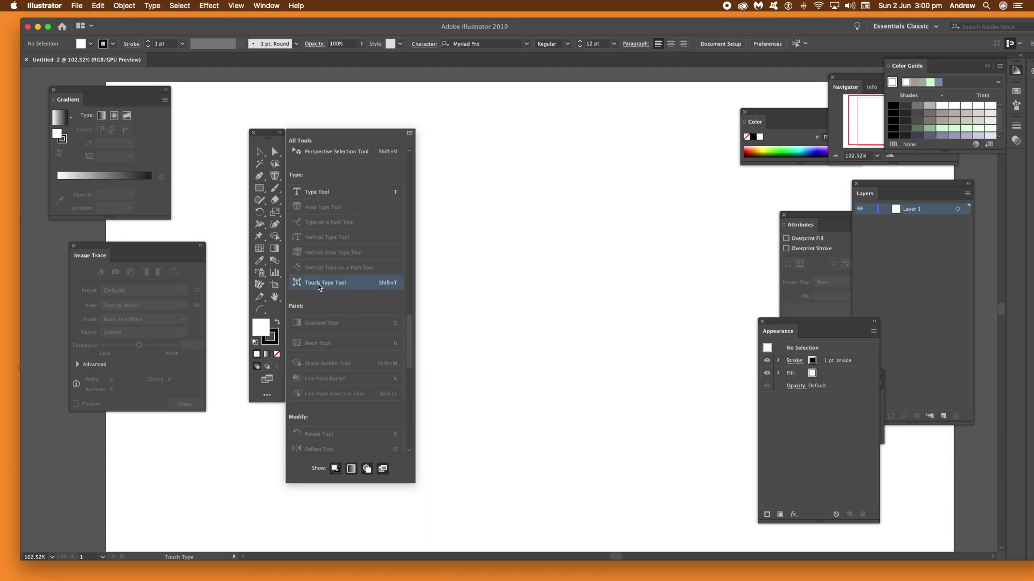
pyautogui.moveTo(283, 309); pyautogui.dragTo(274, 310)
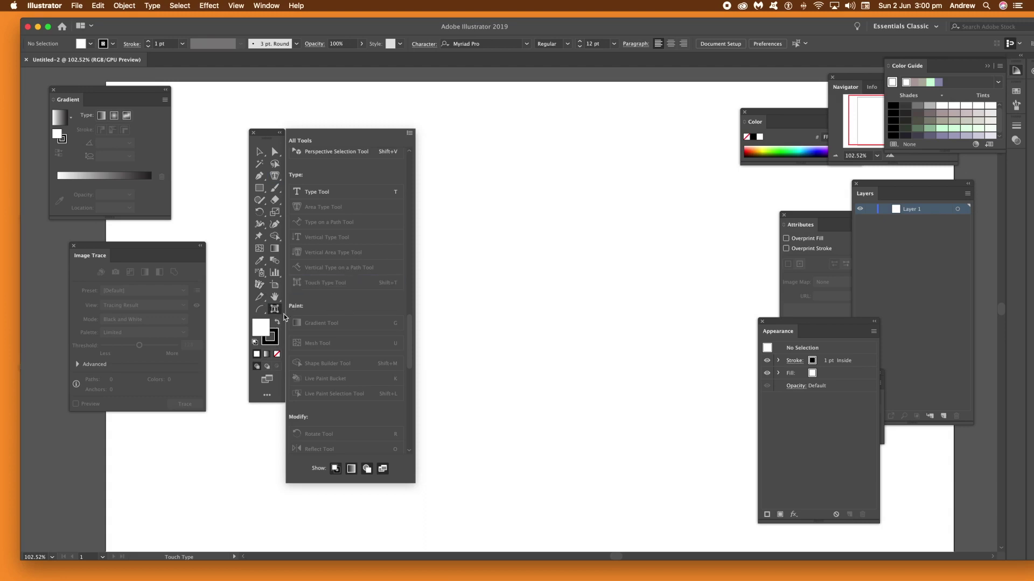
pyautogui.moveTo(320, 195); pyautogui.dragTo(261, 311)
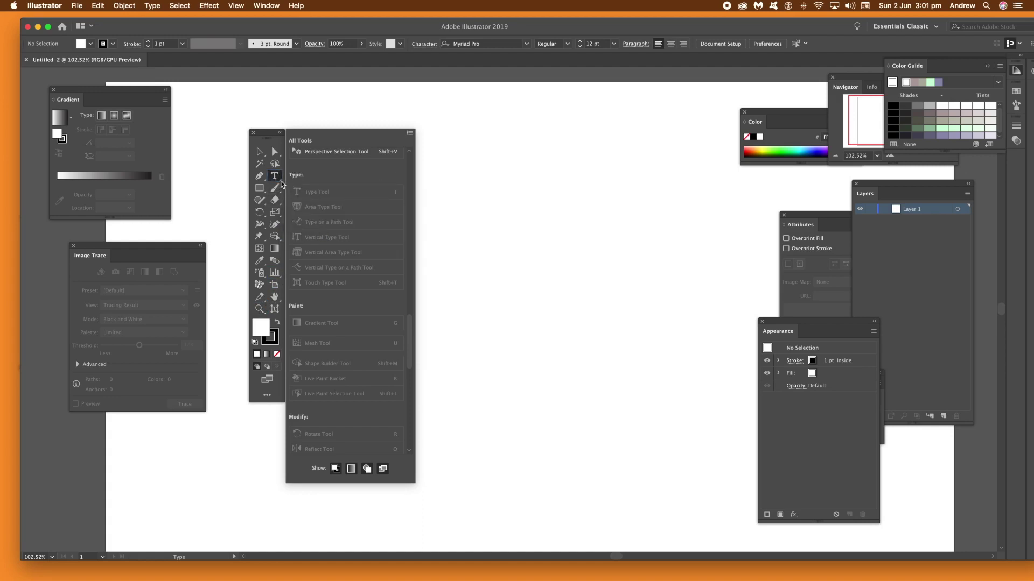
# Remove Type on a Path, Vertical Type and Vertical Area Type from the toolbar
pyautogui.moveTo(278, 181); pyautogui.dragTo(317, 239)
pyautogui.moveTo(332, 216); pyautogui.dragTo(334, 218)
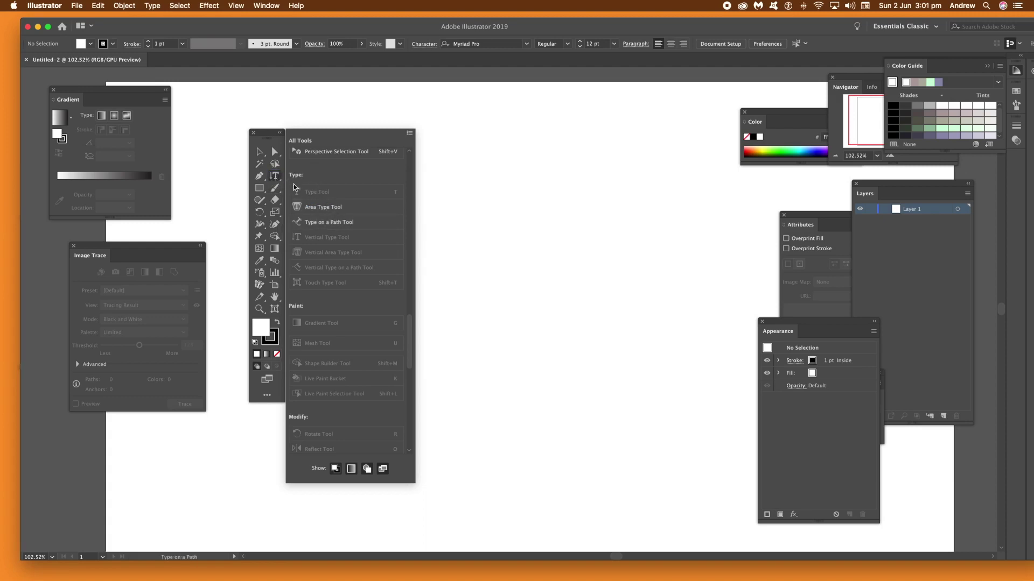
pyautogui.moveTo(326, 237); pyautogui.dragTo(275, 178)
pyautogui.moveTo(358, 253); pyautogui.dragTo(346, 276)
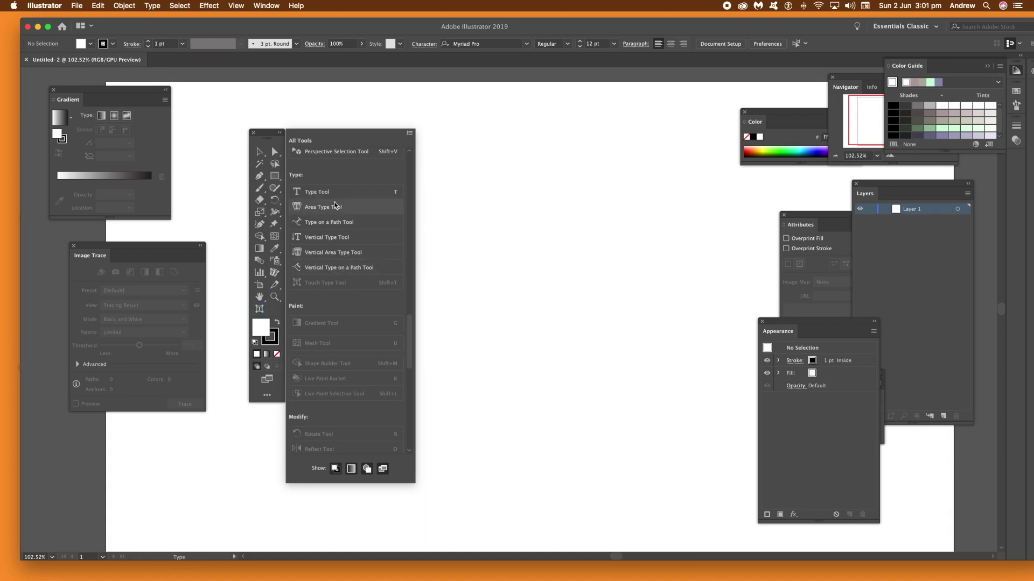
# Add Type Tool back and group Vertical Type Tool with it in one toolbar slot
pyautogui.moveTo(285, 187); pyautogui.dragTo(256, 186)
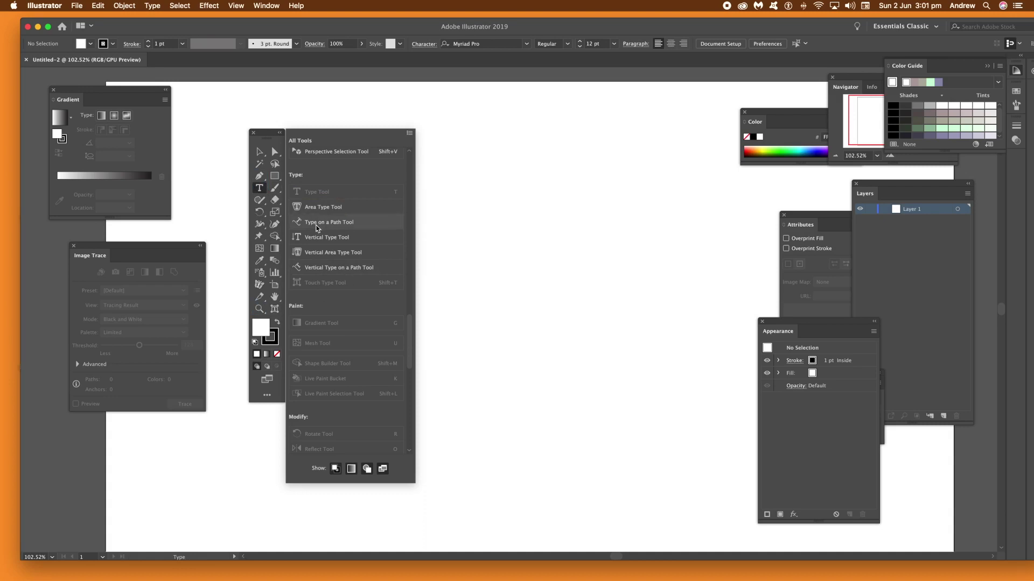
pyautogui.moveTo(322, 238); pyautogui.dragTo(262, 191)
pyautogui.click(260, 190)
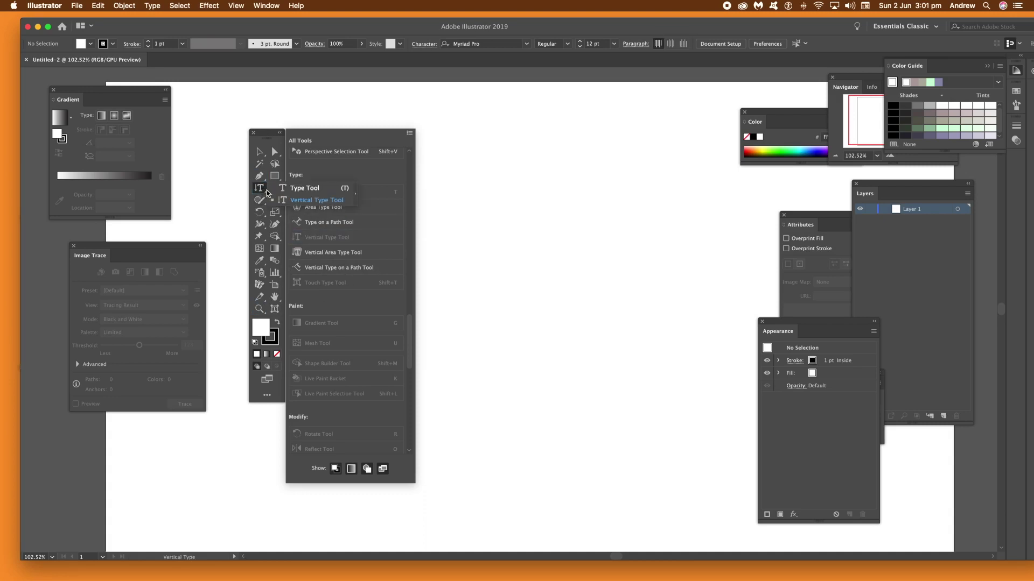
# Add Touch Type to the Type group and place Area Type, Type on a Path, Vertical Area Type separately
pyautogui.click(259, 191)
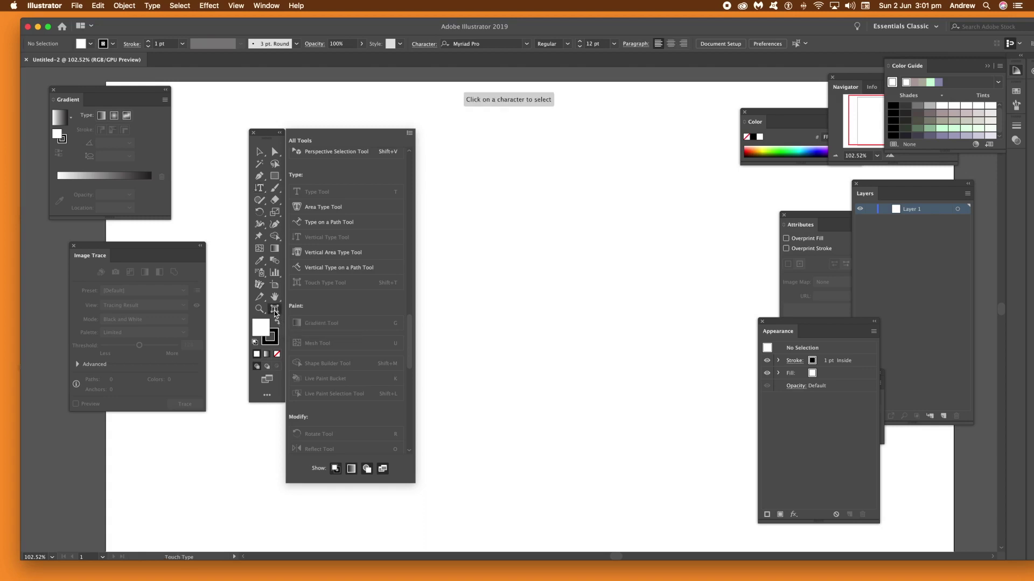
pyautogui.moveTo(260, 190); pyautogui.dragTo(303, 189)
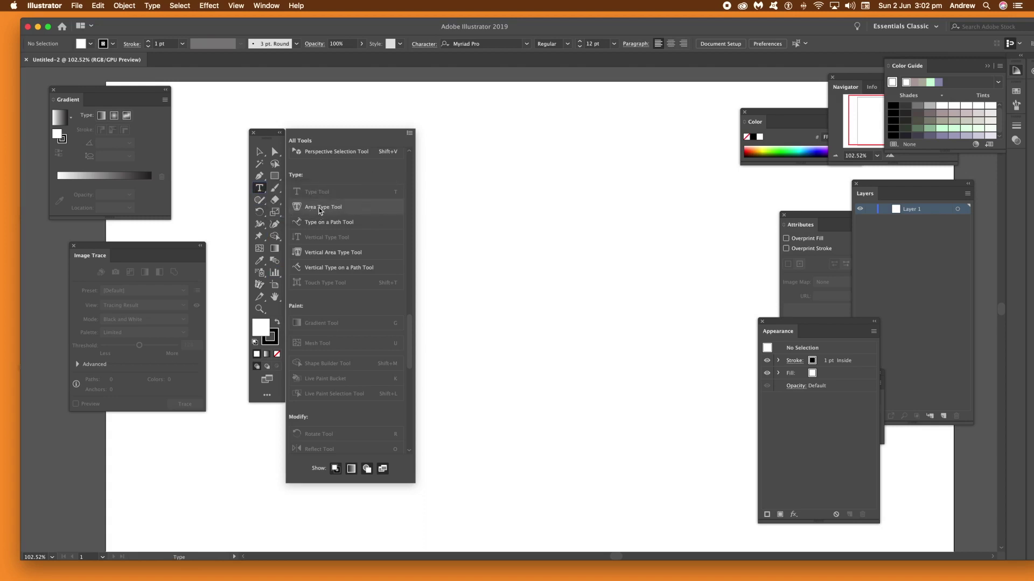
pyautogui.moveTo(291, 196); pyautogui.dragTo(275, 191)
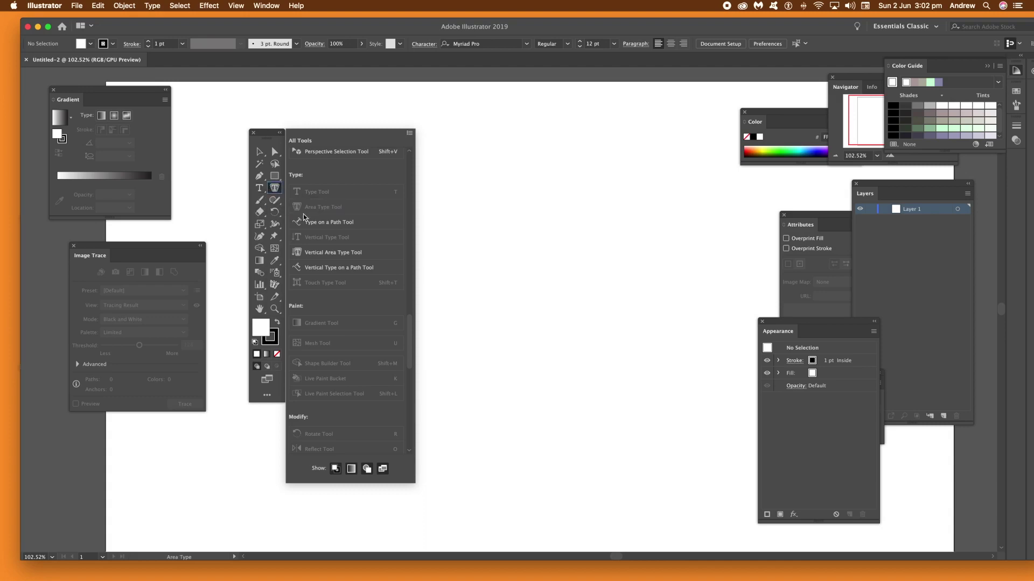
pyautogui.moveTo(328, 224); pyautogui.dragTo(282, 191)
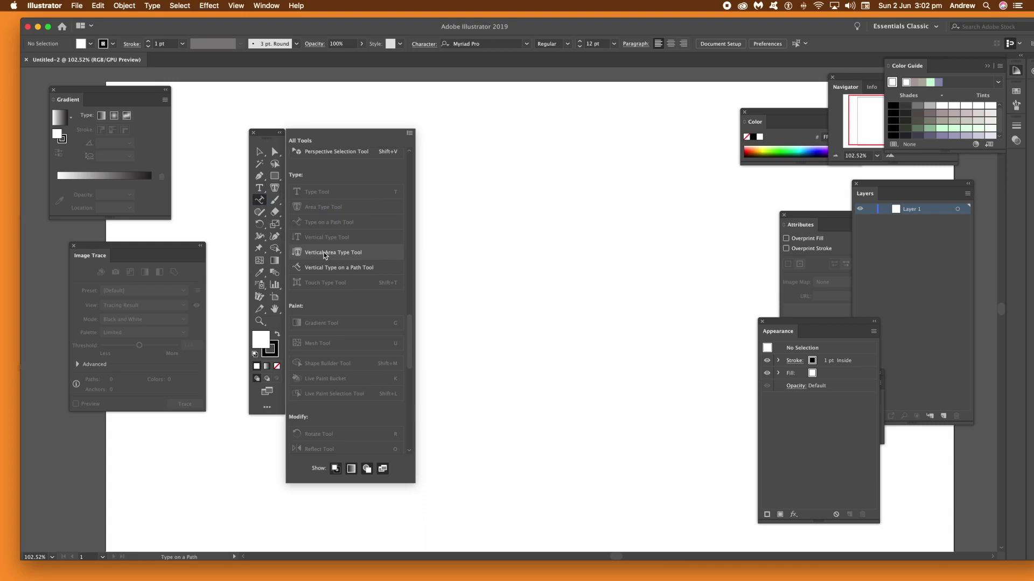
pyautogui.moveTo(324, 255); pyautogui.dragTo(272, 205)
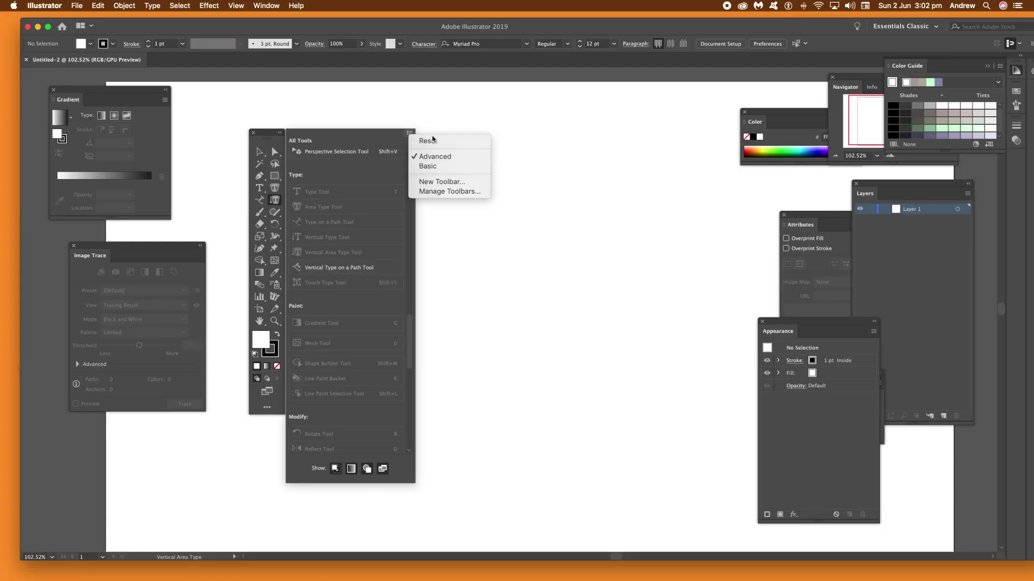
# Reset the toolbar to default, then group Print Tiling Tool into the Hand Tool's slot
pyautogui.click(436, 143)
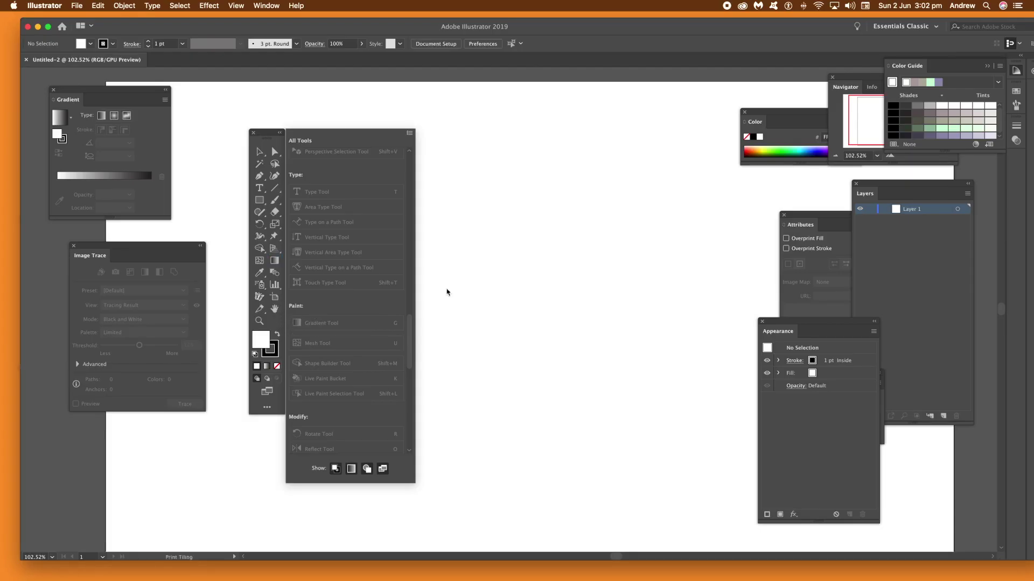
pyautogui.moveTo(413, 342); pyautogui.dragTo(410, 431)
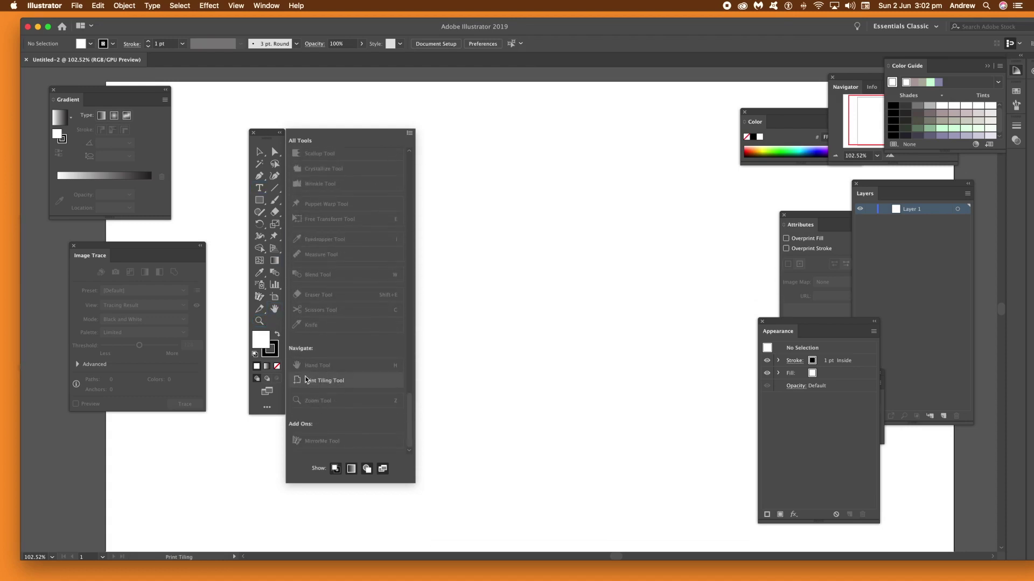
pyautogui.moveTo(315, 382); pyautogui.dragTo(275, 315)
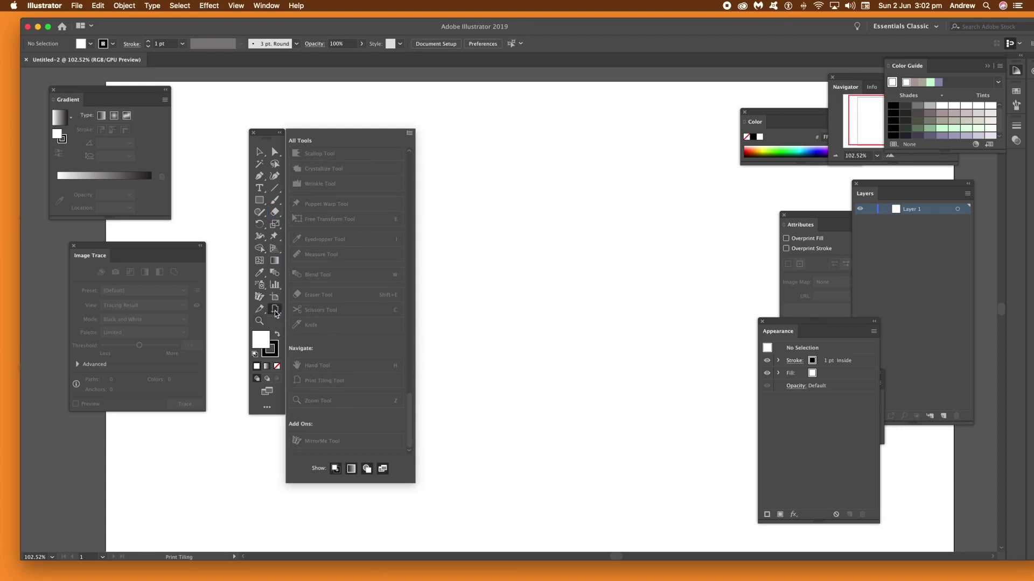
pyautogui.click(277, 313)
pyautogui.click(304, 311)
pyautogui.moveTo(410, 407); pyautogui.dragTo(405, 150)
# Choose Reset from the All Tools panel menu to restore the default toolbar
pyautogui.click(409, 133)
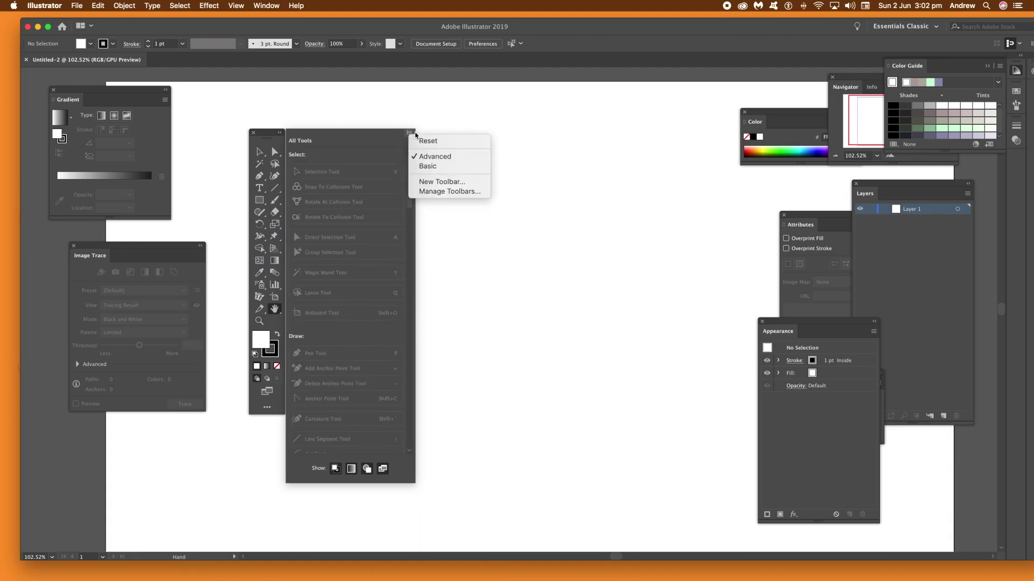
pyautogui.click(429, 141)
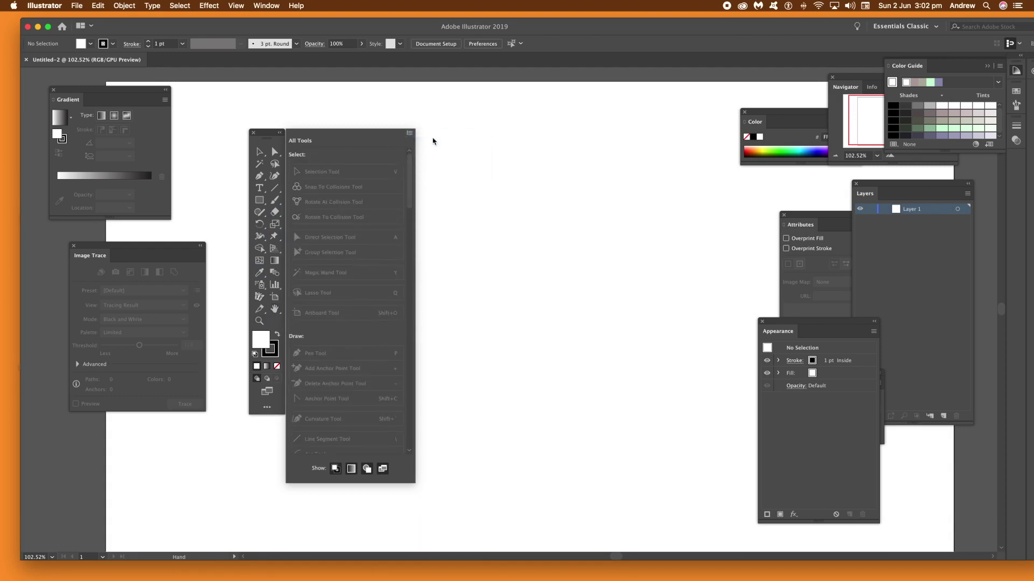